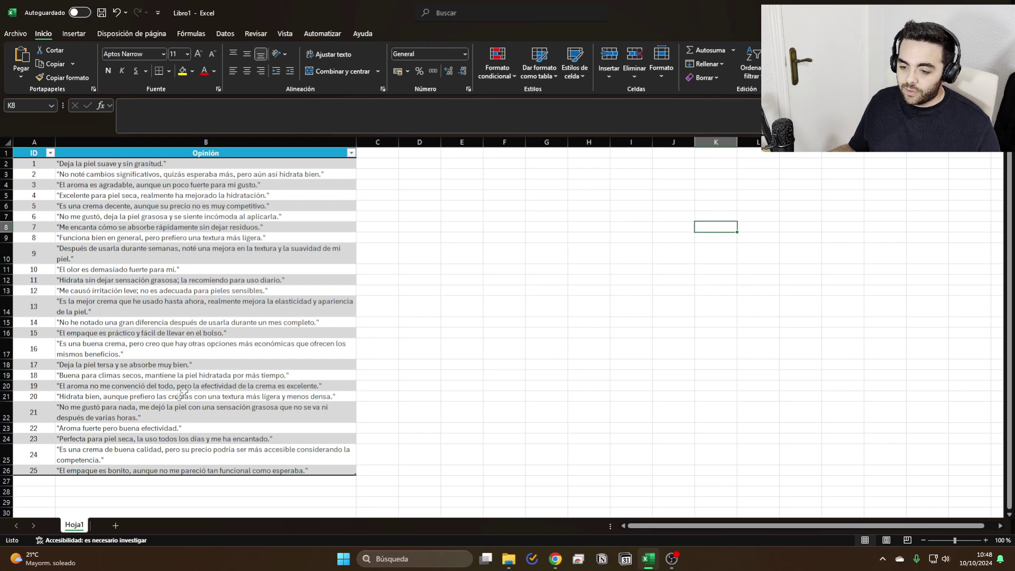
Read through several cream reviews in the Opinión column, from B8 down to B26
left_click(237, 471)
left_click(242, 269)
left_click(248, 228)
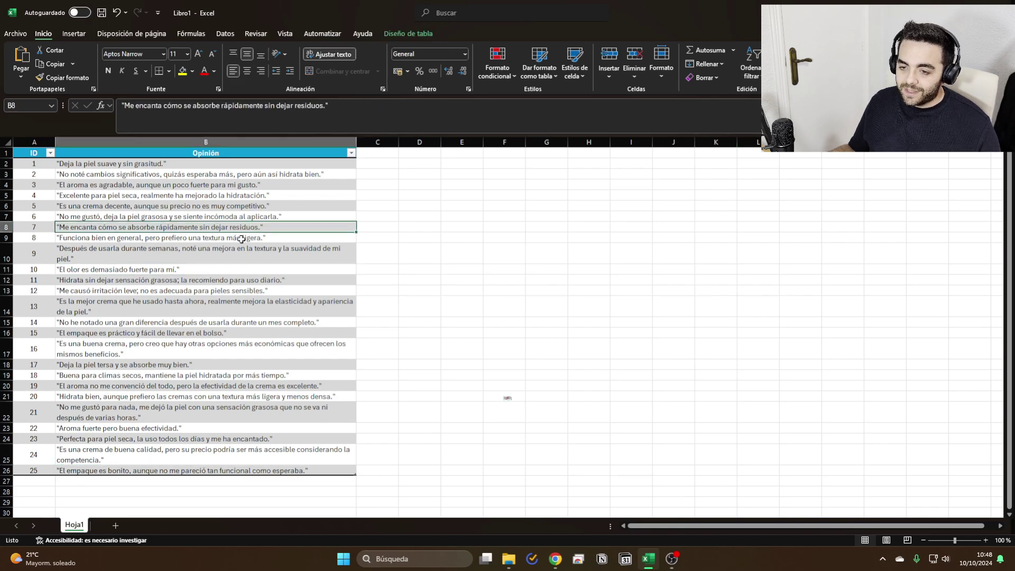
left_click(222, 348)
left_click(211, 438)
left_click(211, 470)
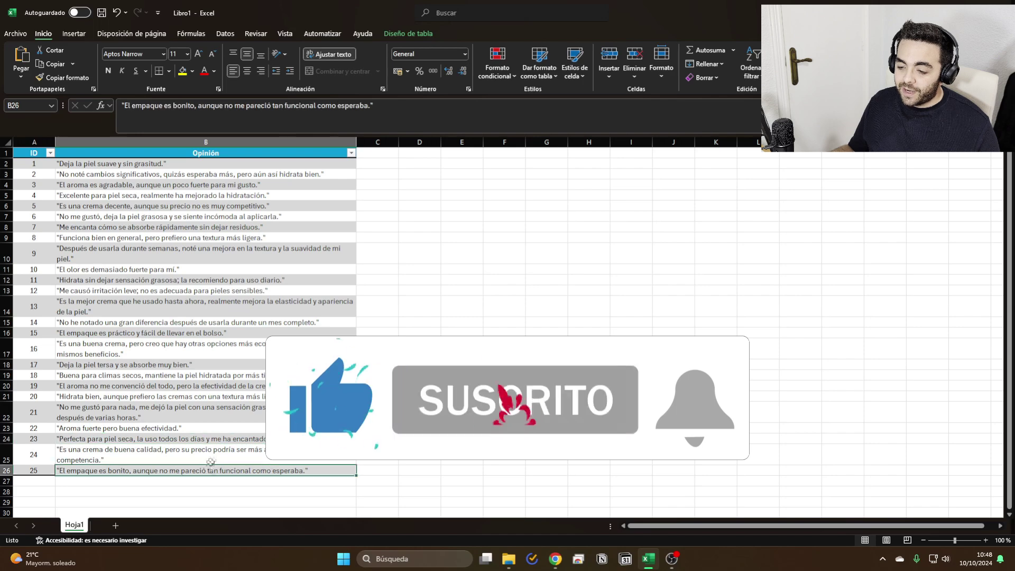
left_click(268, 396)
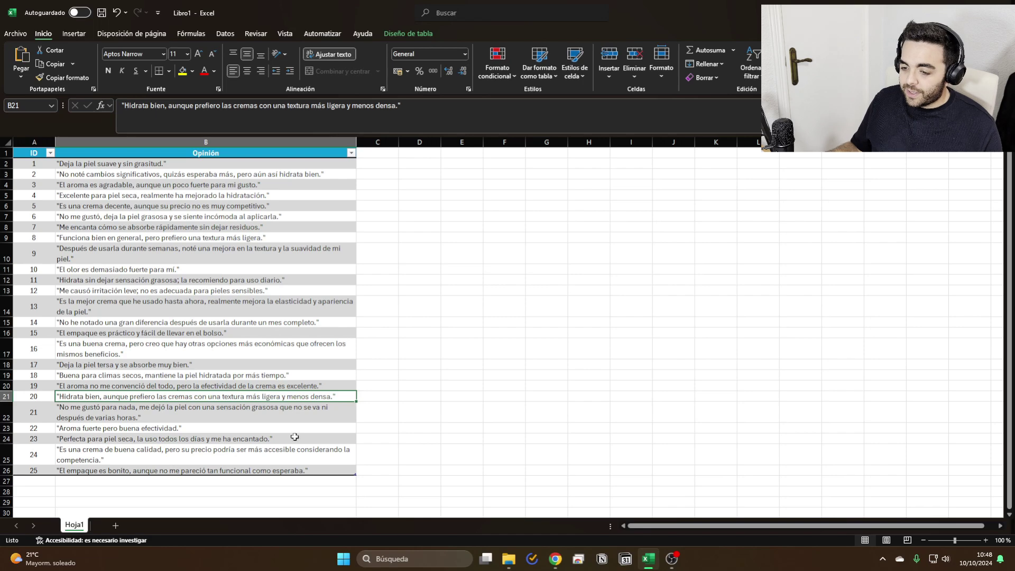
left_click(533, 468)
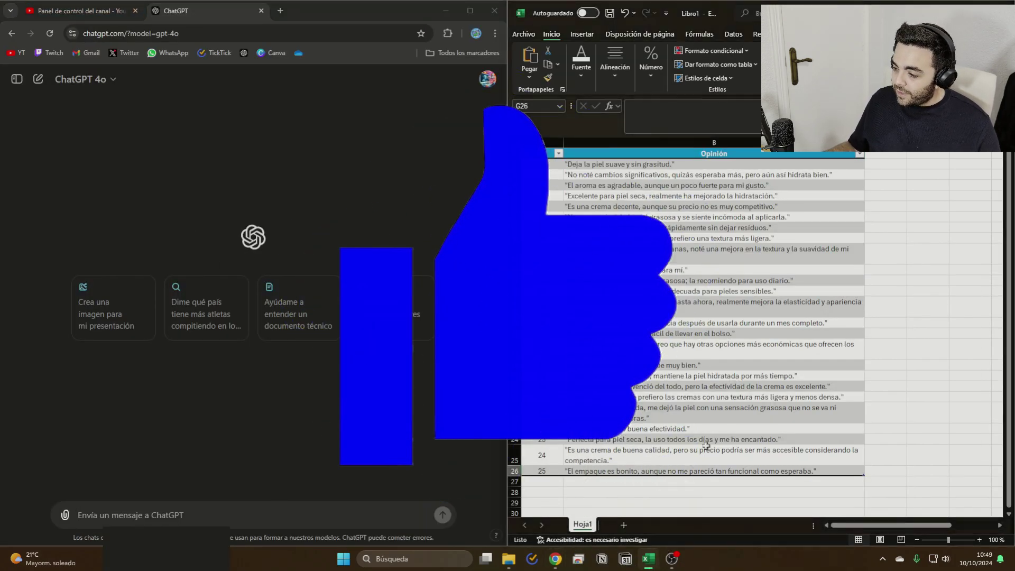
Copy the ID and Opinión table (A1:B26) into ChatGPT and send it for sentiment classification
left_click_drag(676, 470, 541, 153)
key("ctrl+c")
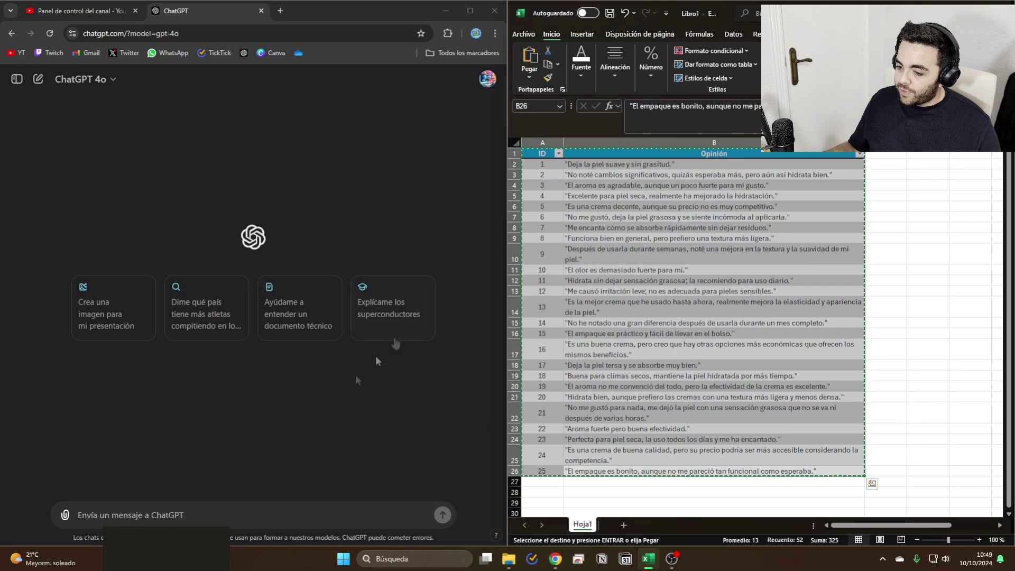
left_click(238, 515)
key("ctrl+v")
left_click_drag(82, 416, 147, 422)
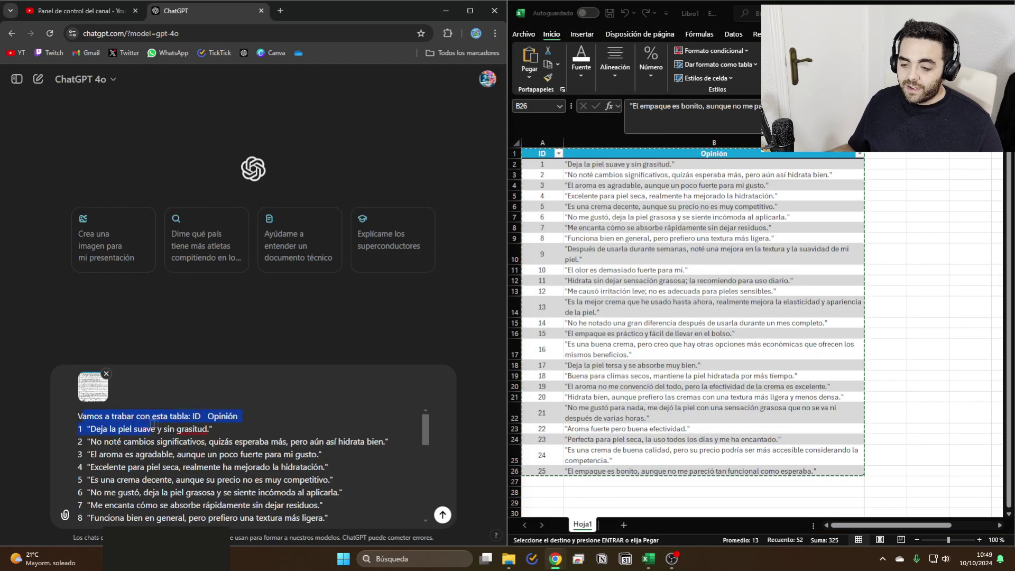
left_click(442, 514)
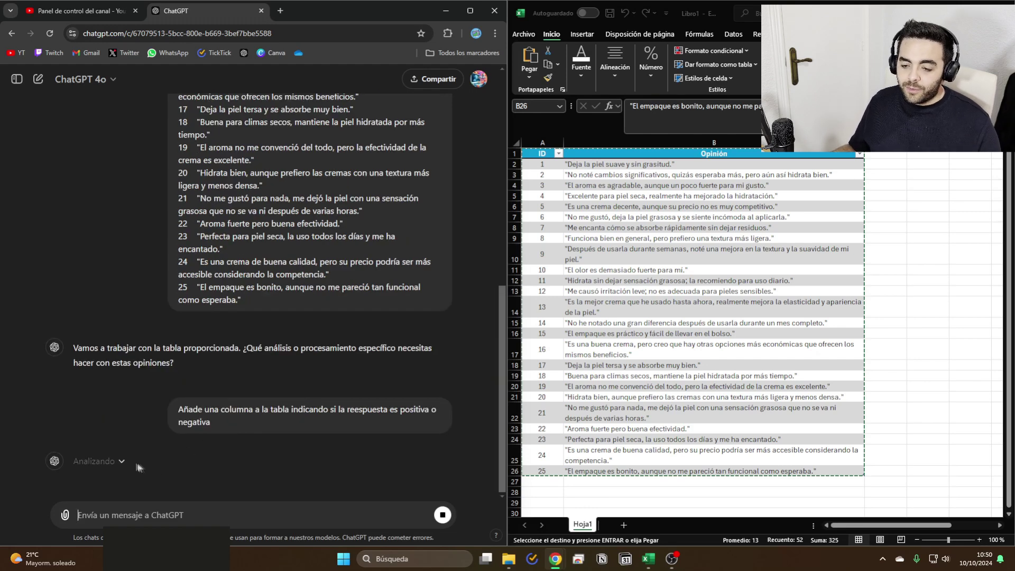
left_click(122, 462)
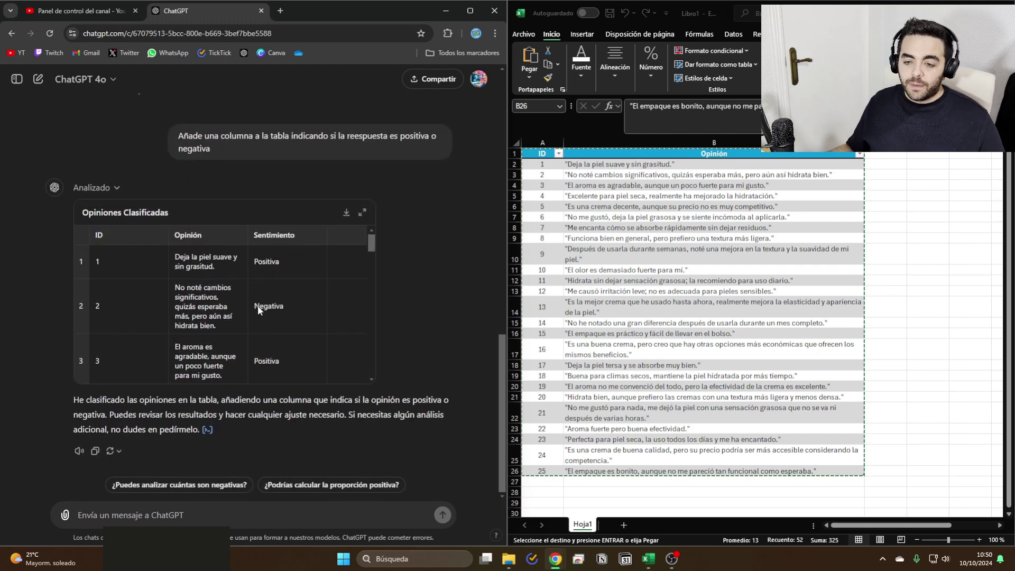
Download the Positiva/Negativa table, then ask ChatGPT: 'damelo como un xlsx en español'
left_click(346, 214)
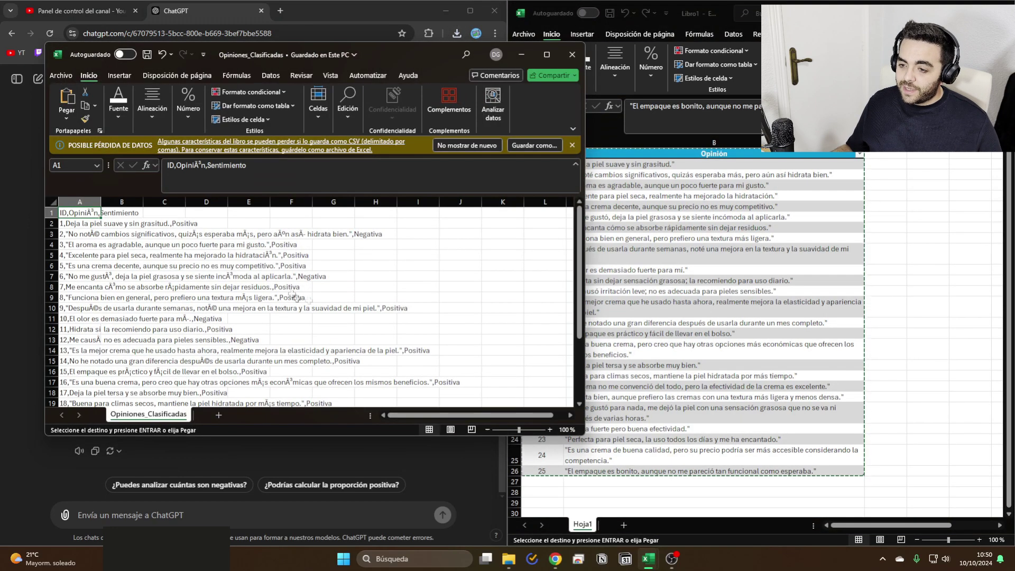
left_click(248, 266)
left_click(572, 55)
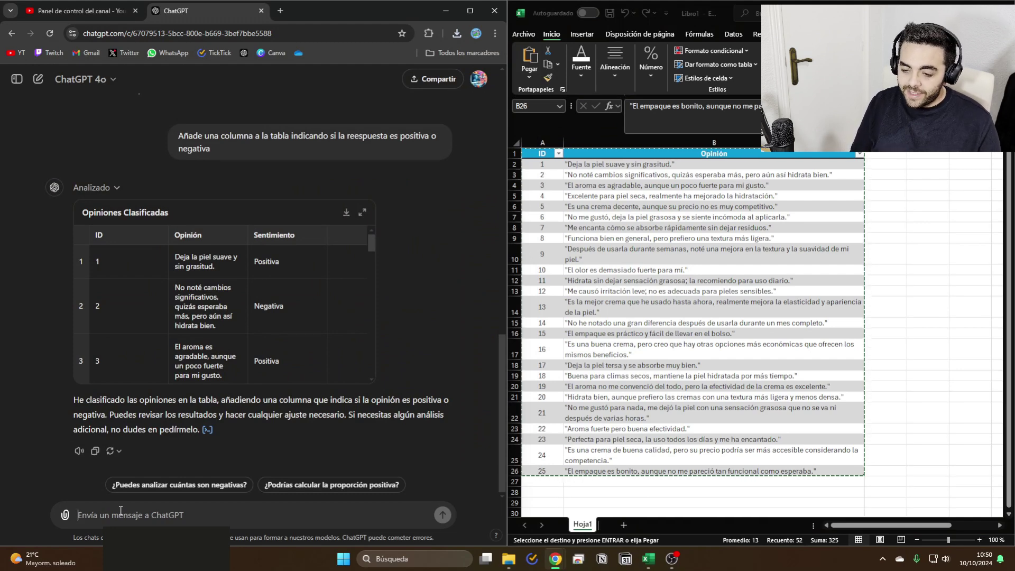
type("damelo como un xlsx en español")
key("Return")
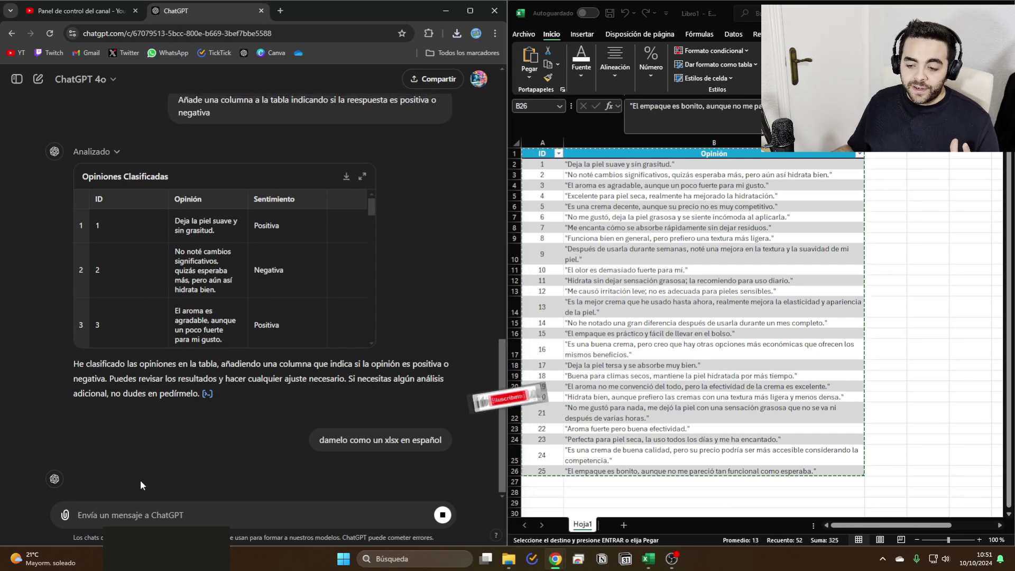
Open Opiniones_Clasificadas.xlsx with editing enabled and check Sentimiento labels in rows 17–26
left_click(110, 447)
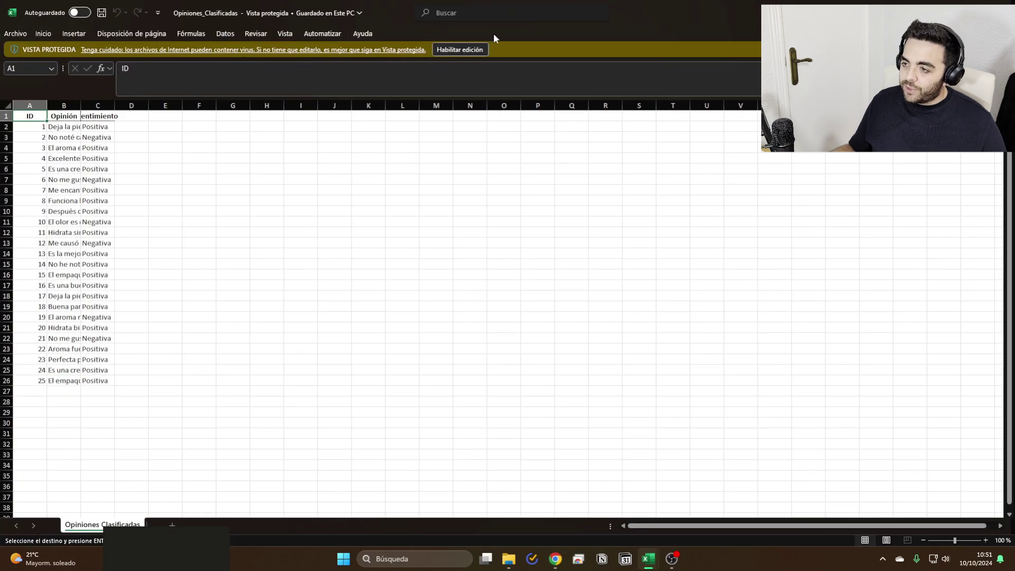
left_click(459, 49)
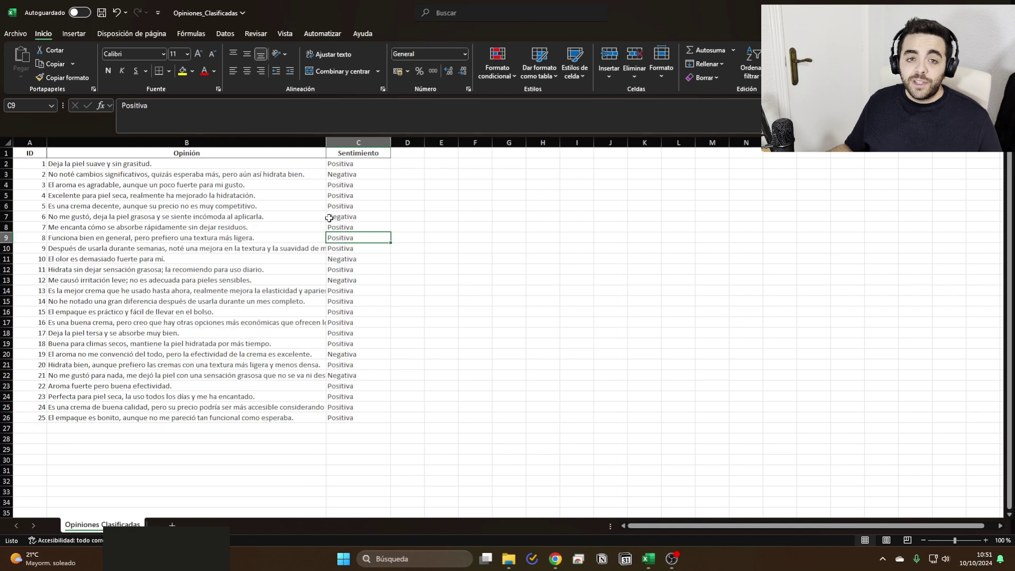
left_click(336, 320)
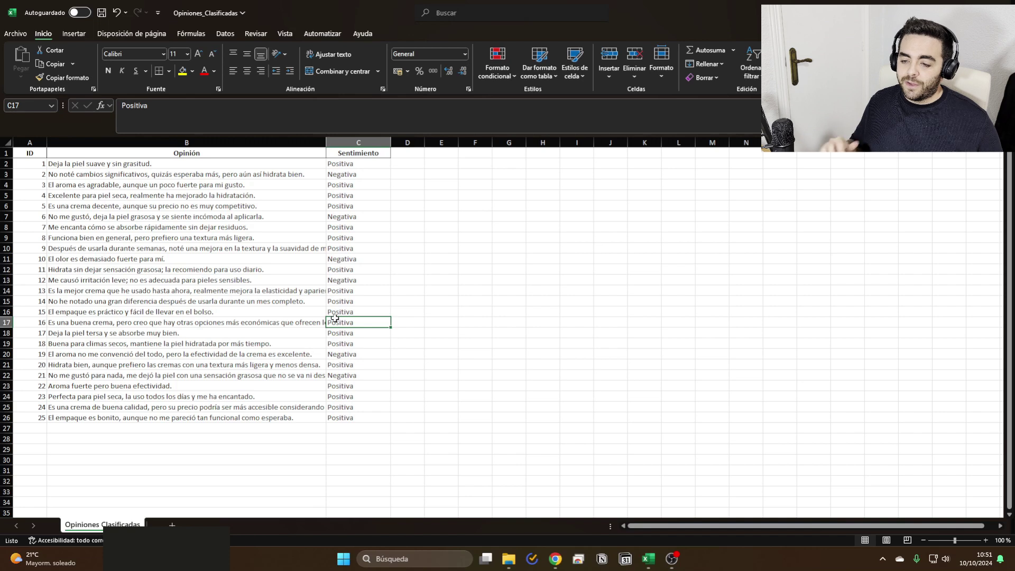
left_click(273, 352)
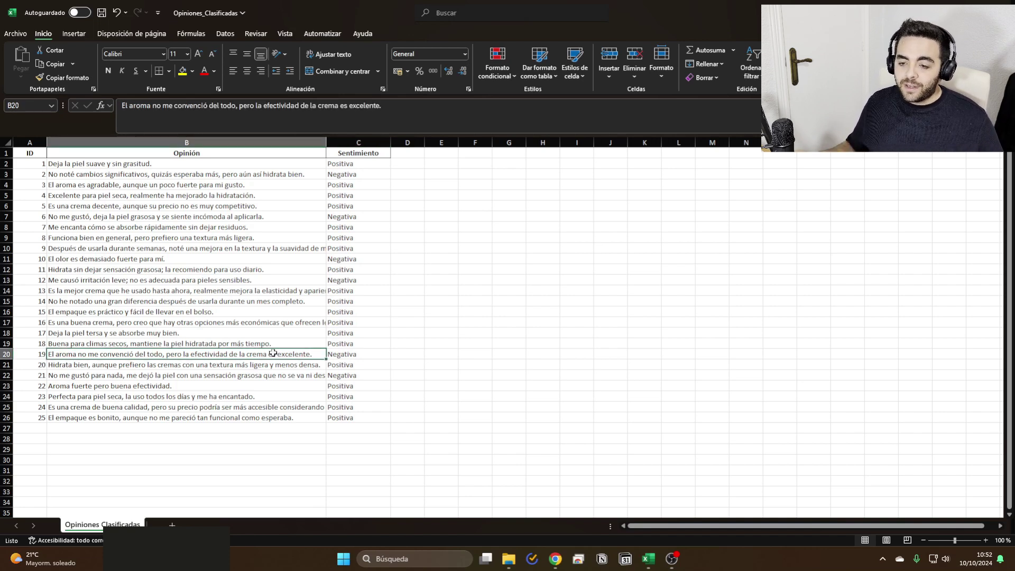
left_click(230, 384)
left_click(228, 417)
mouse_move(555, 558)
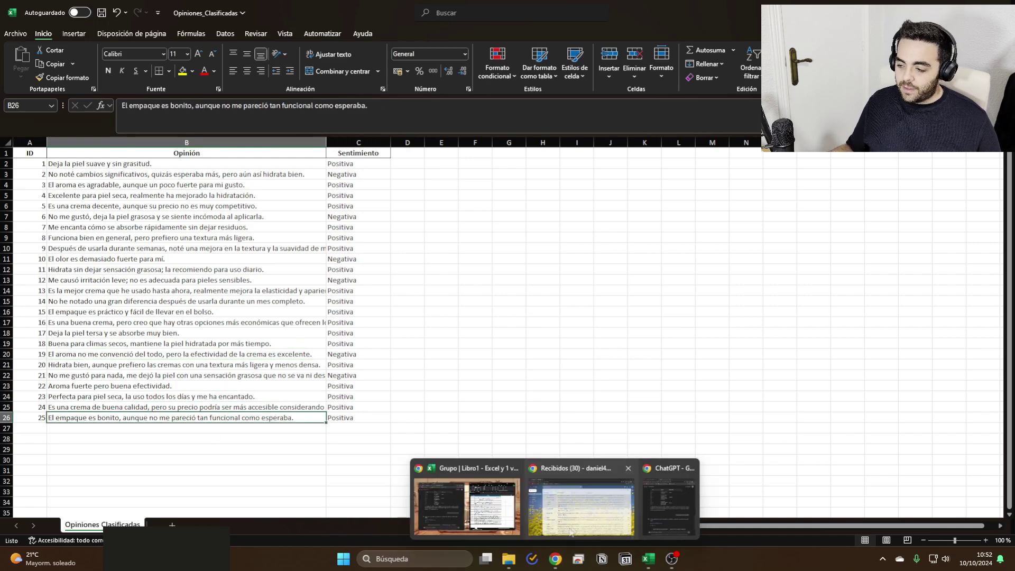
left_click(668, 489)
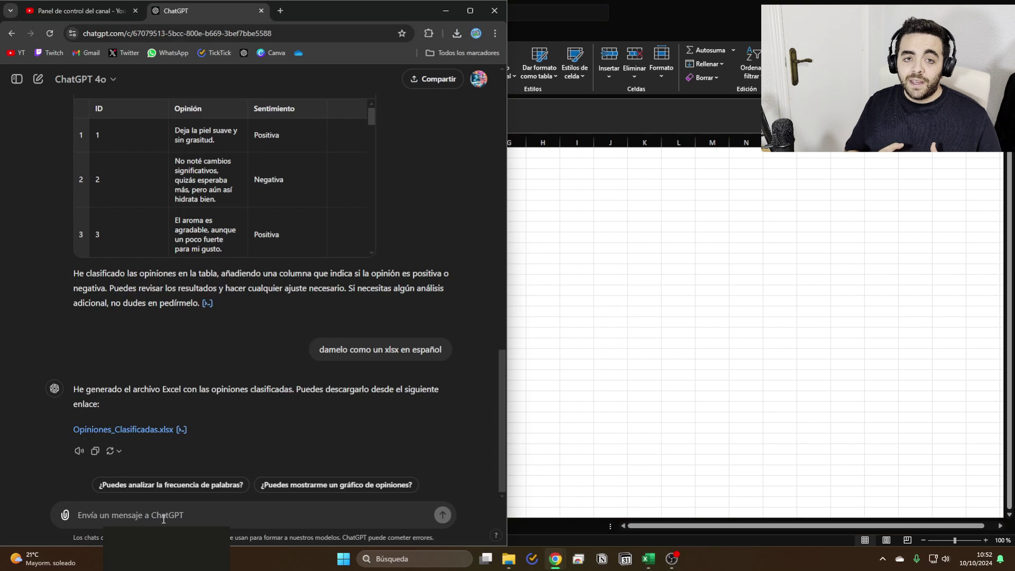
Request Número de Caracteres and Corta/Larga columns, then open Opiniones_Clasificadas_Extendidas.xlsx in Excel
key("ctrl+v")
key("Return")
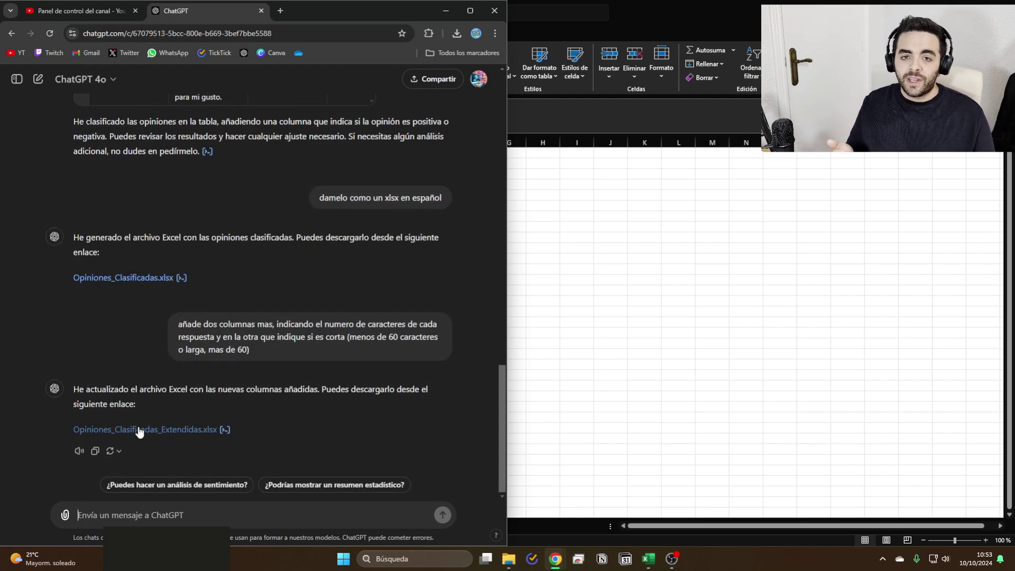
left_click(139, 432)
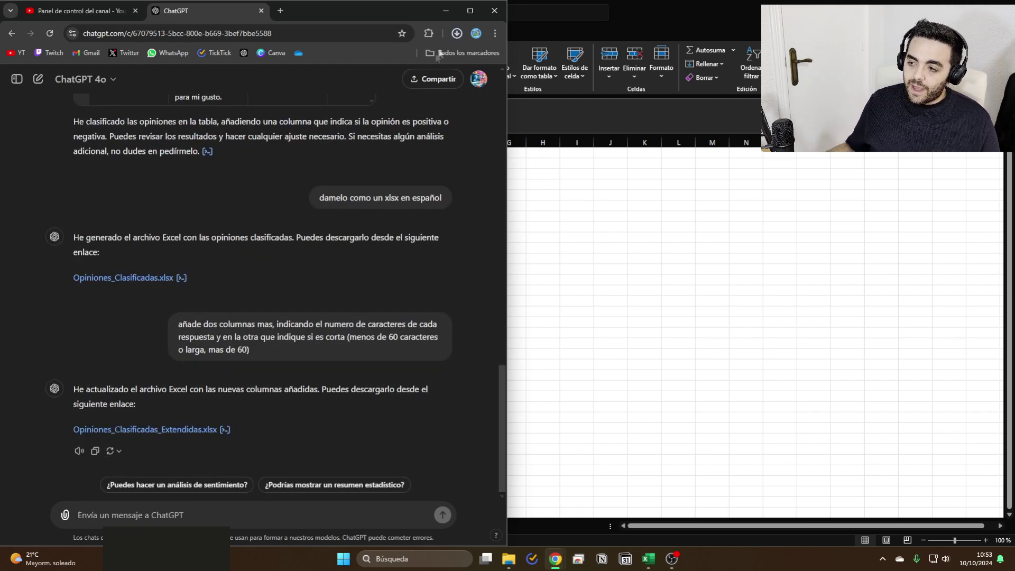
left_click(399, 61)
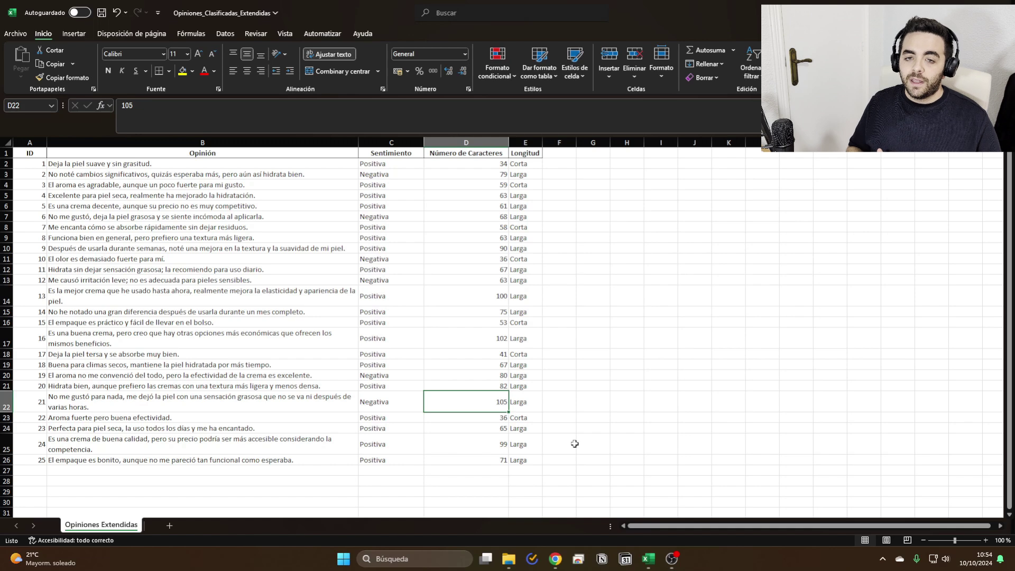
Select C1:D26, the Sentimiento and Número de Caracteres columns, for charting
key("Down")
key("Down")
key("Down")
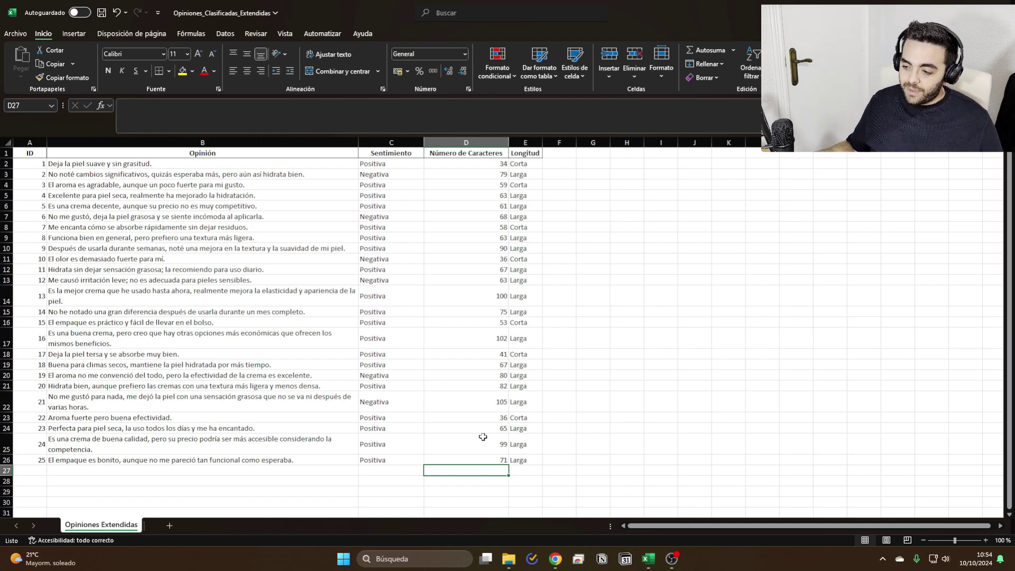
left_click_drag(489, 461, 391, 154)
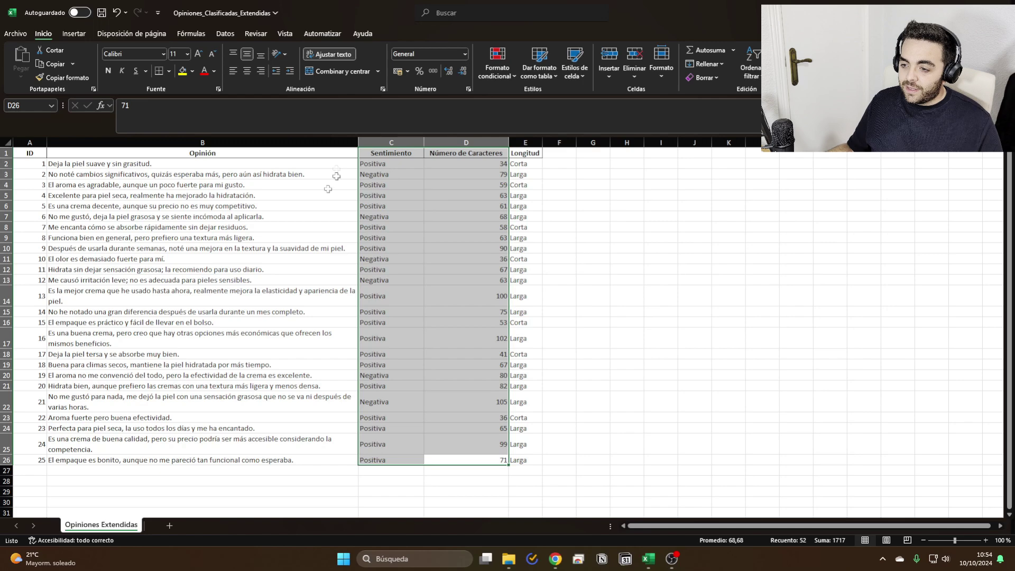
left_click(74, 34)
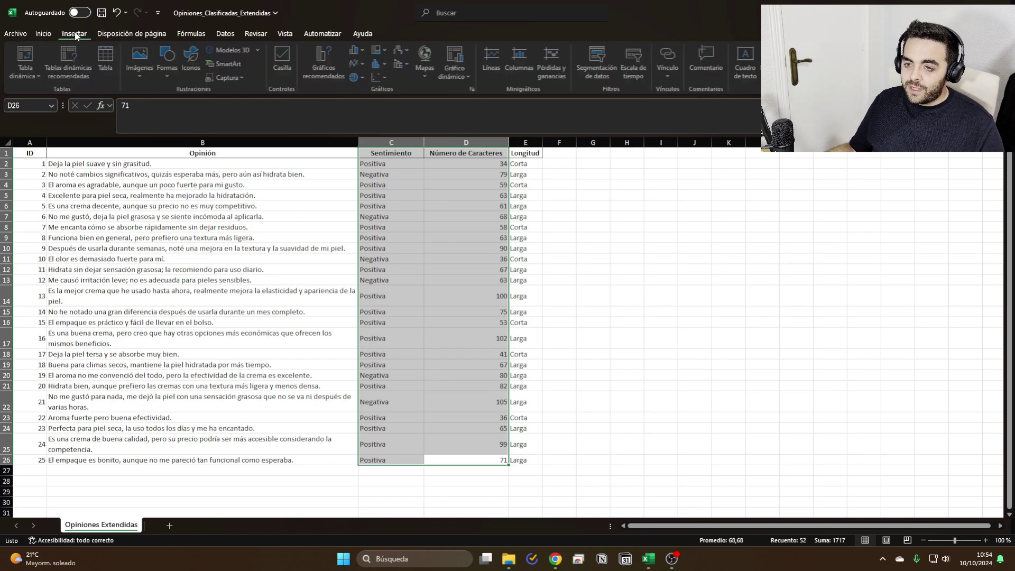
Insert a Cajas y bigotes box plot of character count by sentiment, right of the table
left_click(325, 63)
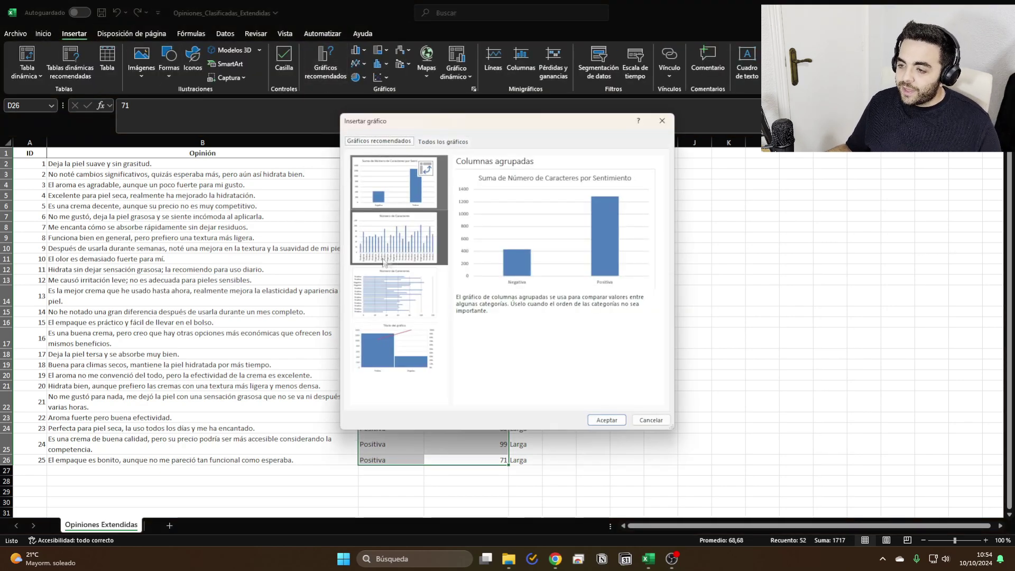
left_click(443, 141)
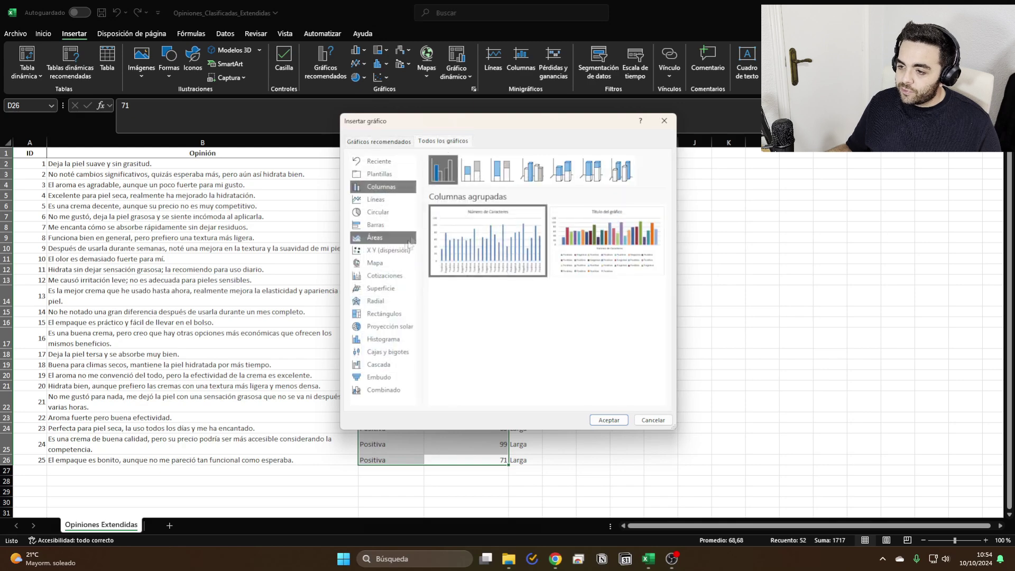
left_click(388, 352)
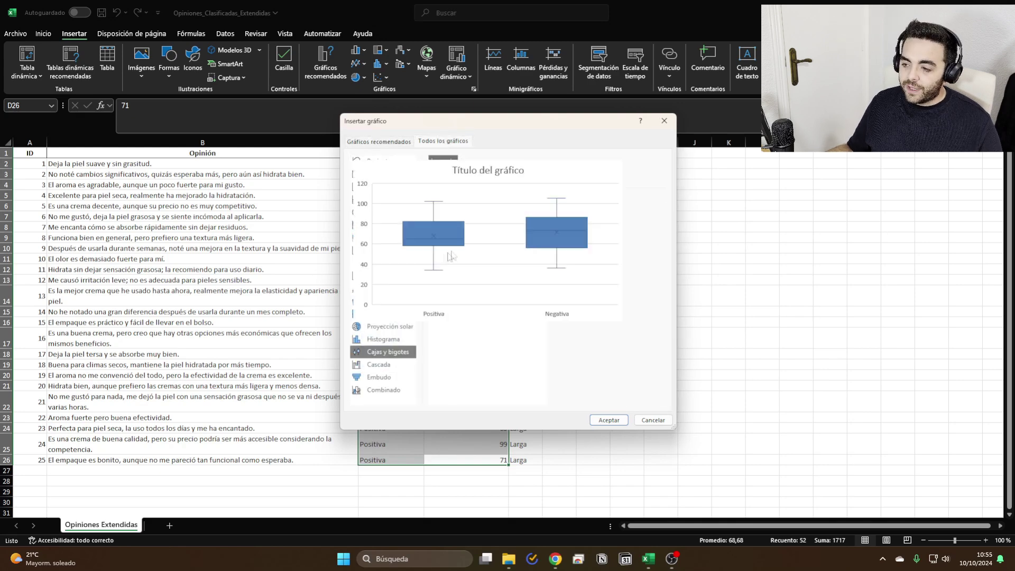
left_click(608, 420)
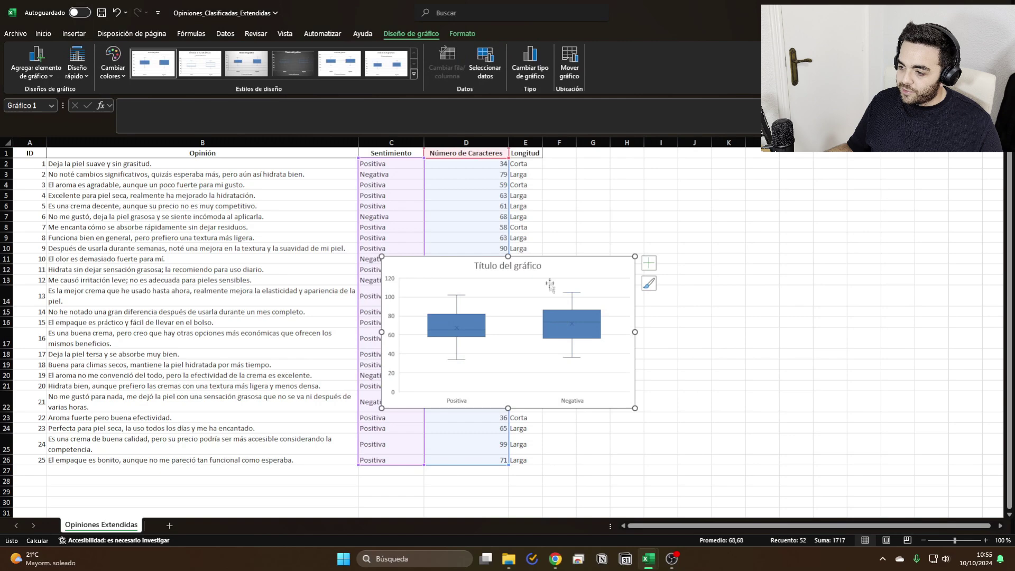
left_click_drag(586, 266, 605, 266)
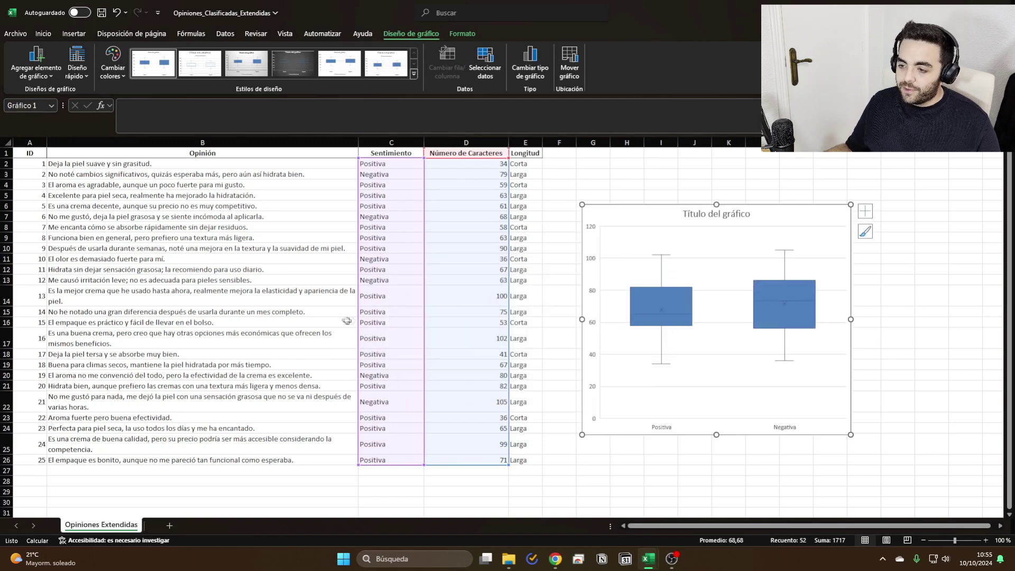
left_click(794, 371)
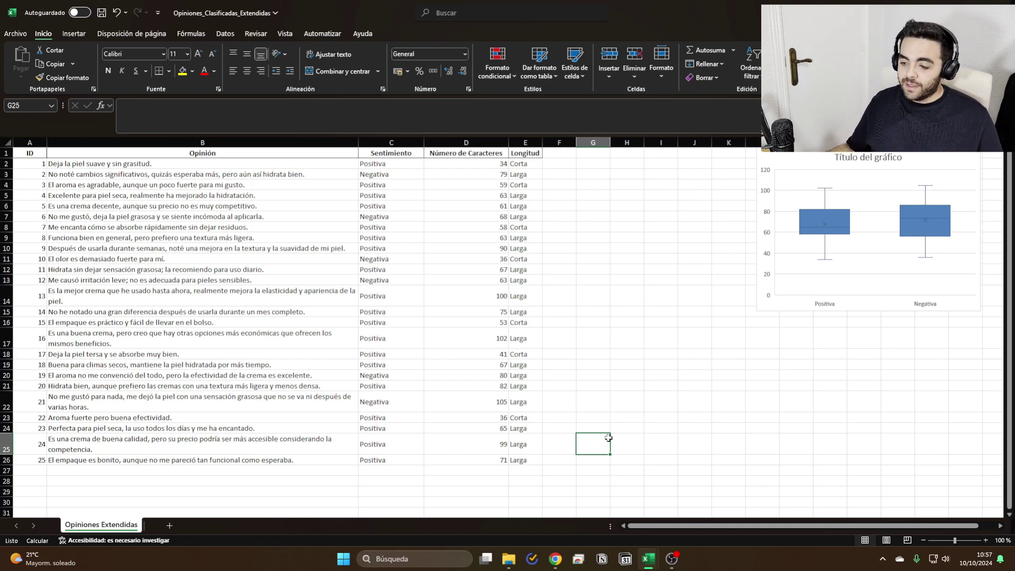
Paste the Sentimiento and character-count columns into ChatGPT, asking which charts suit them
left_click_drag(481, 463, 391, 153)
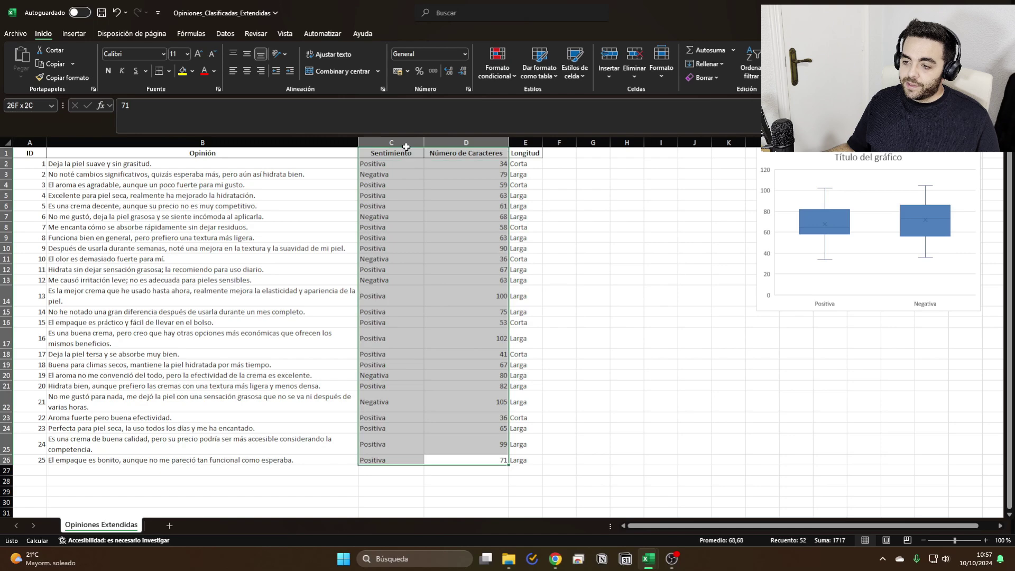
key("ctrl+c")
left_click(552, 565)
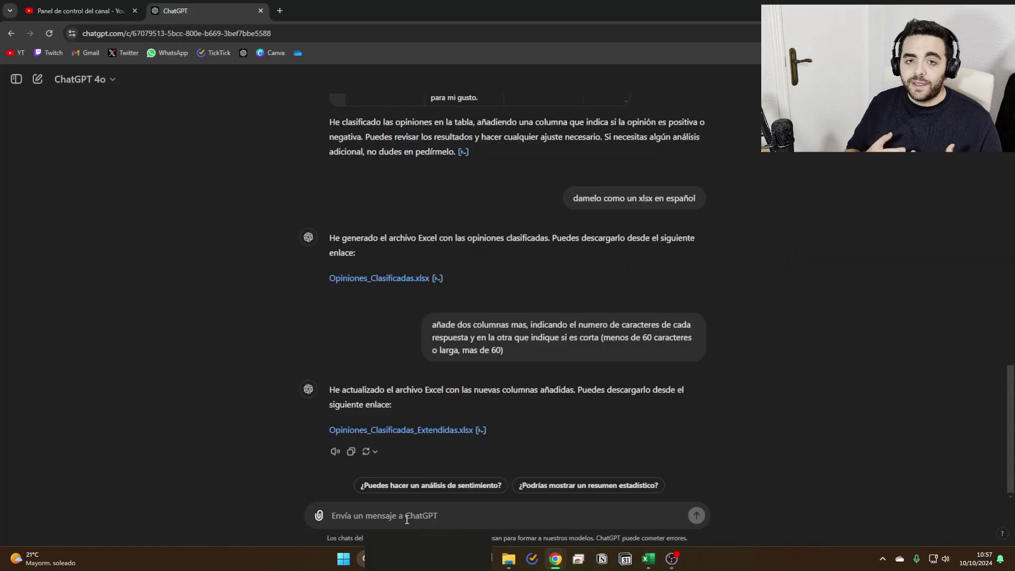
left_click(406, 519)
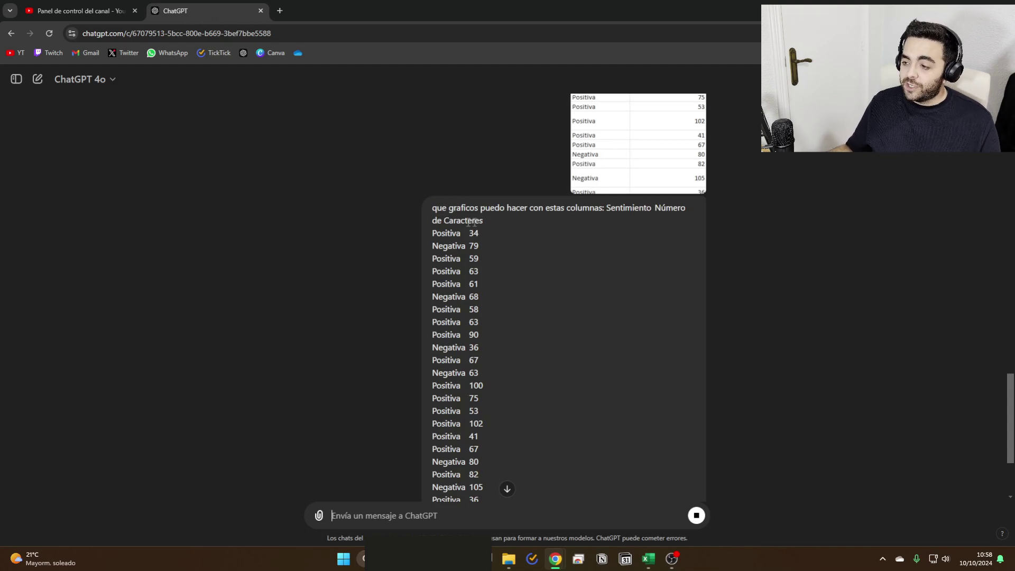
scroll(459, 222, "down", 2)
scroll(459, 222, "down", 3)
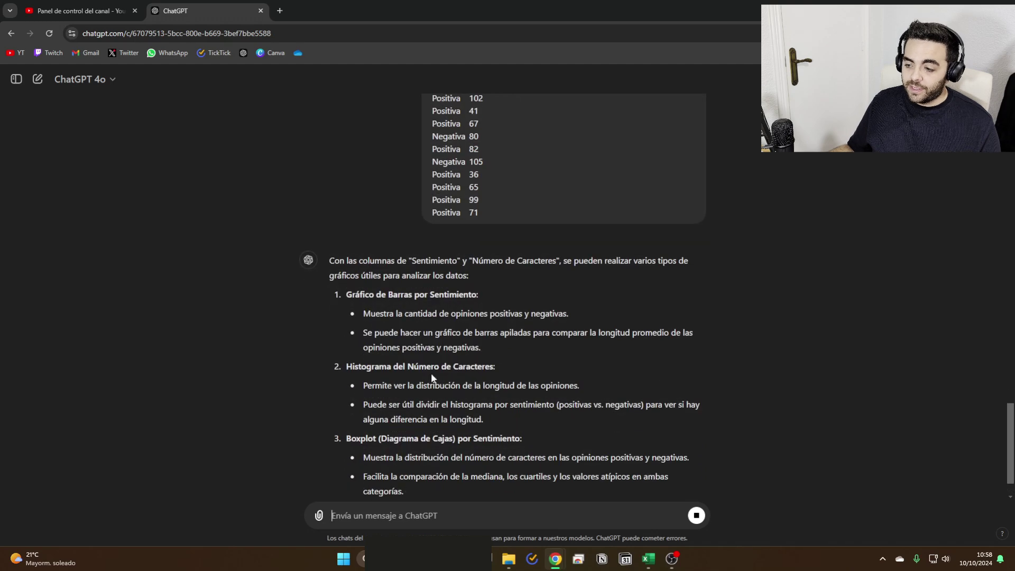
Pick Histograma from the suggestions and ask 'generame el histograma'
left_click_drag(347, 325, 409, 349)
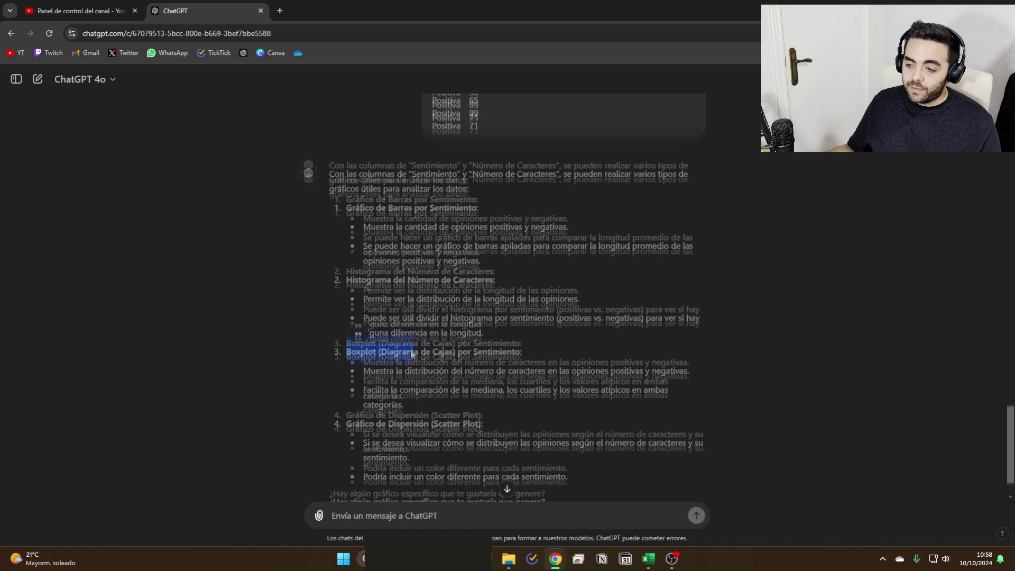
double_click(373, 306)
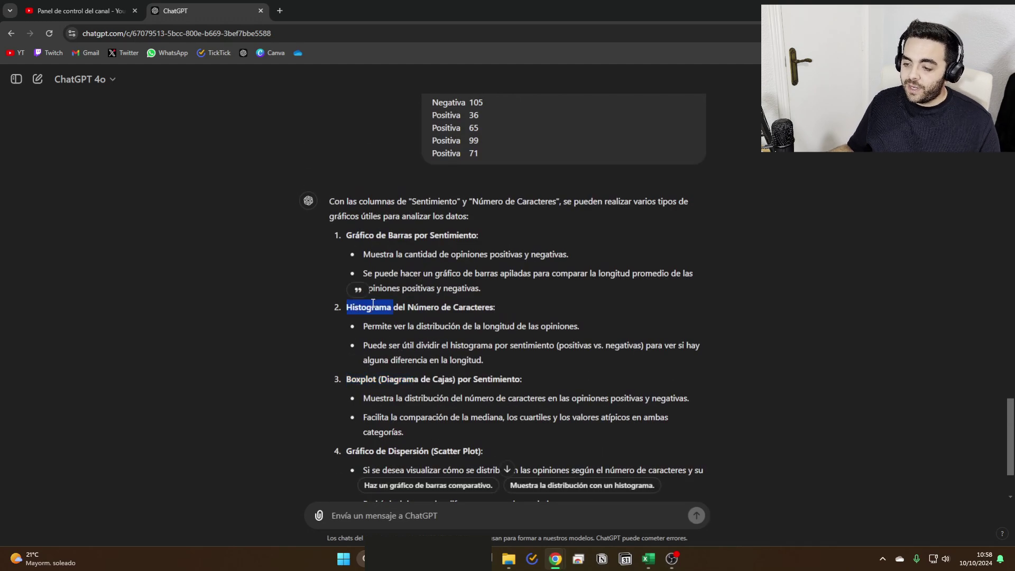
left_click(401, 515)
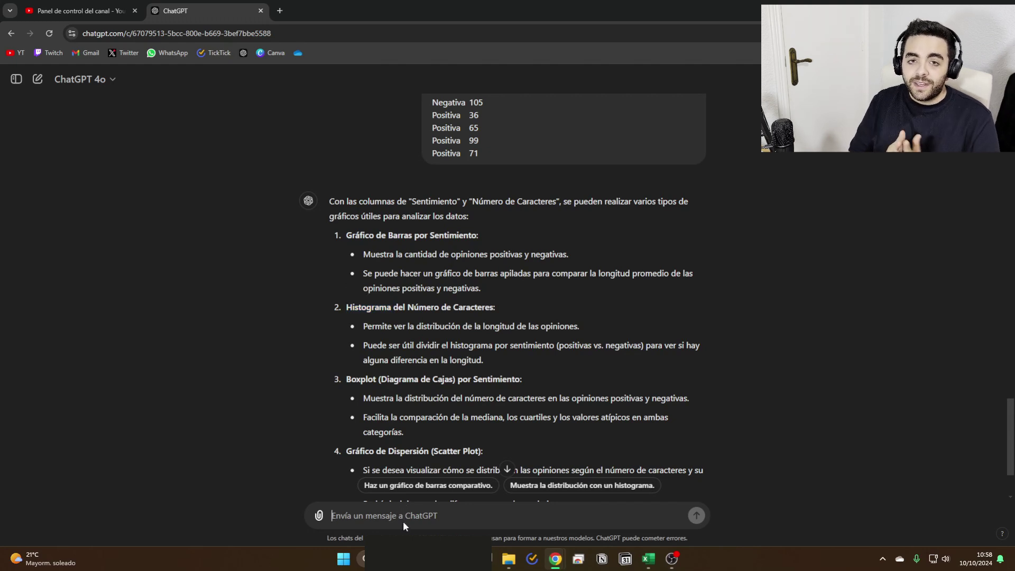
type("generame el histograma")
key("Return")
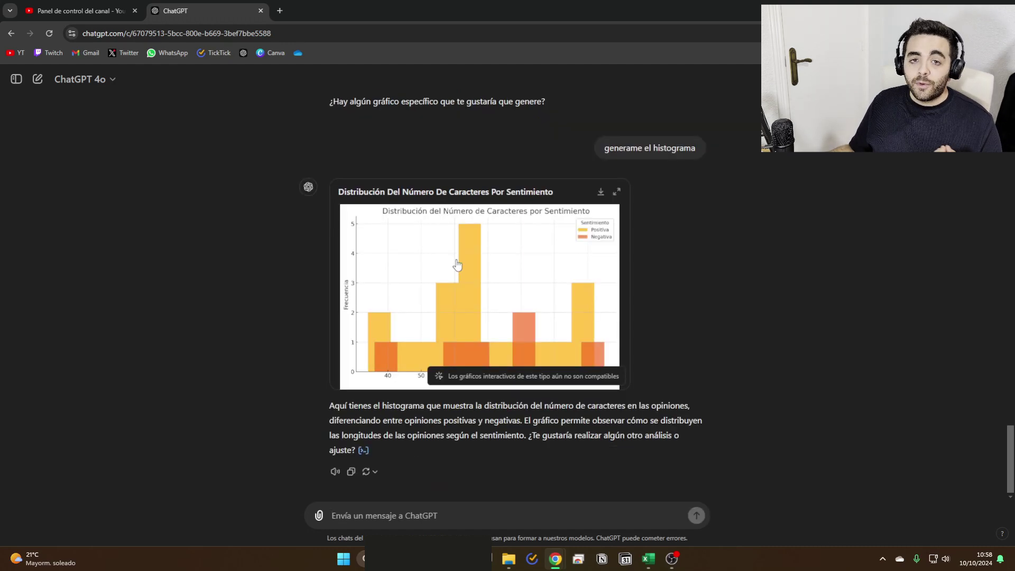
Copy ChatGPT's histogram image and paste it into the Excel sheet
right_click(432, 255)
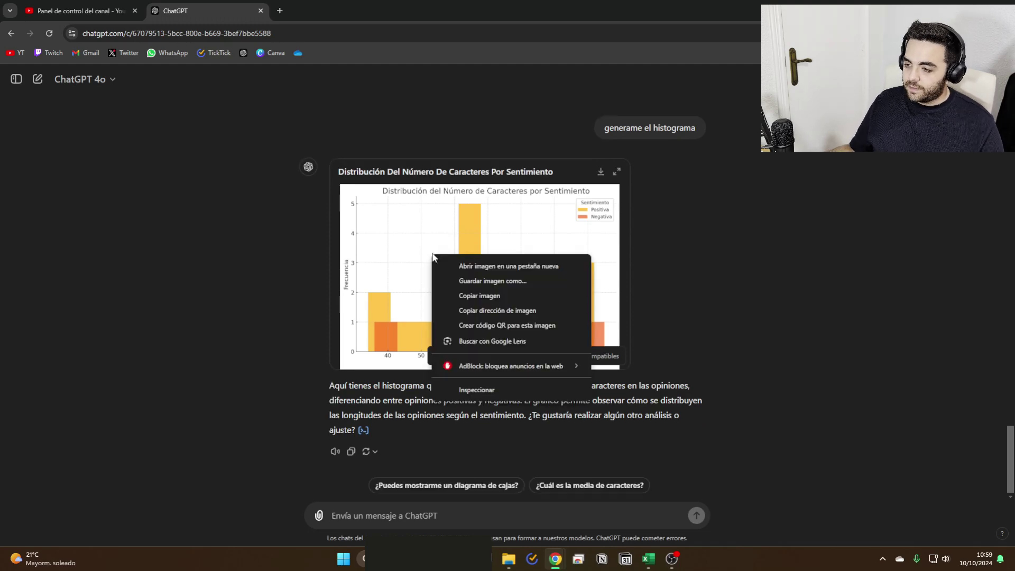
left_click(457, 296)
key("alt+Tab")
key("ctrl+v")
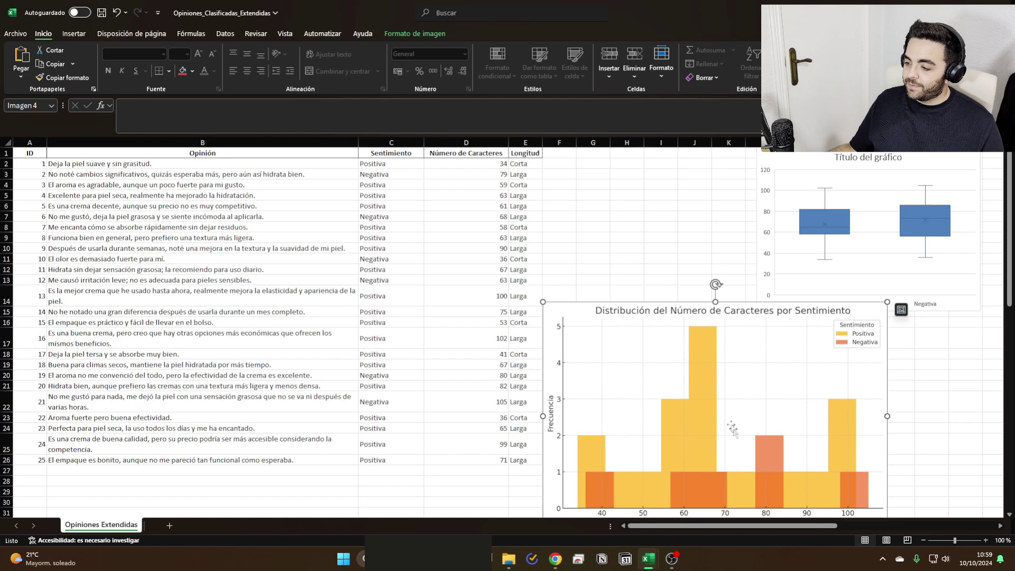
Deselect the pasted histogram and return to the ChatGPT conversation
left_click(931, 402)
mouse_move(648, 558)
left_click(555, 559)
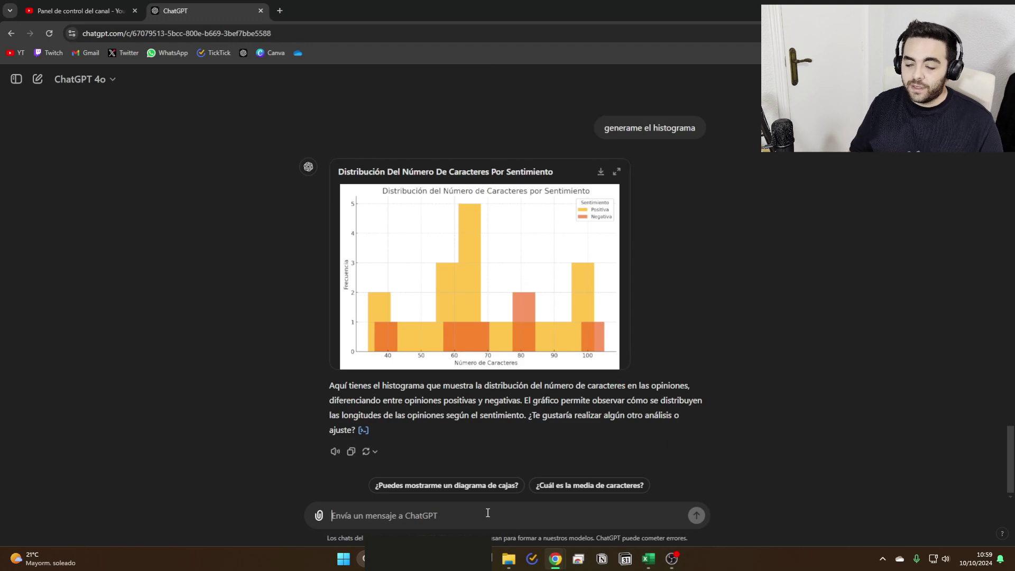
Send ChatGPT the message 'pon los ejes en ingles' asking for English histogram axis labels
type("pon los ejes en ingles")
key("Return")
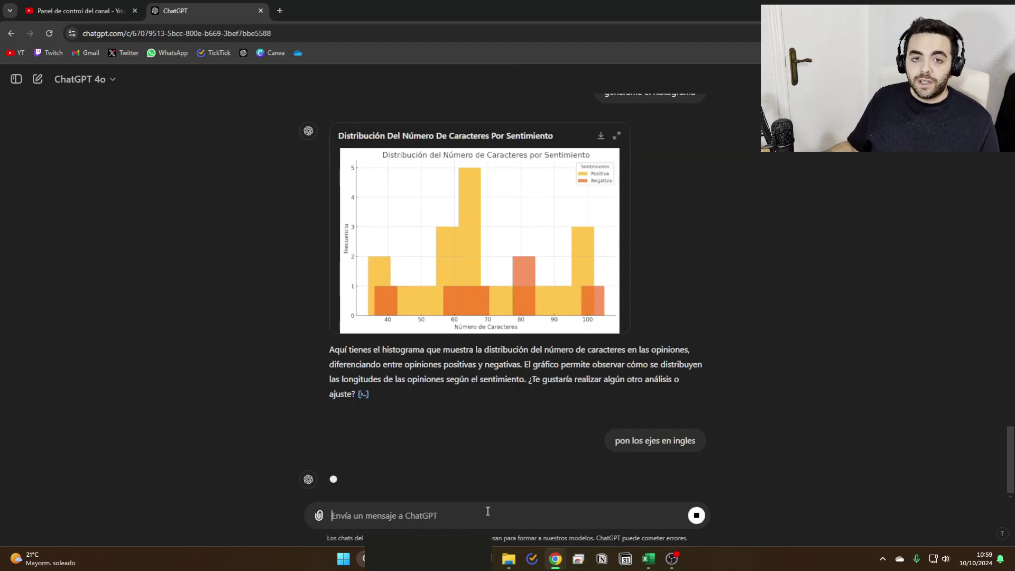